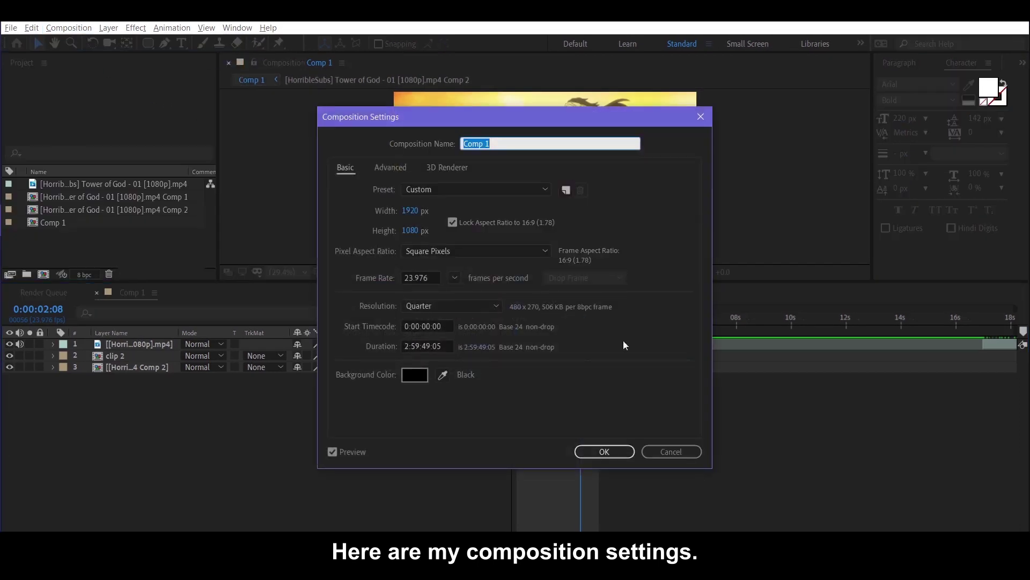
- Confirm the composition settings and select the first clip with the time at 0:00:01:14
left_click(596, 452)
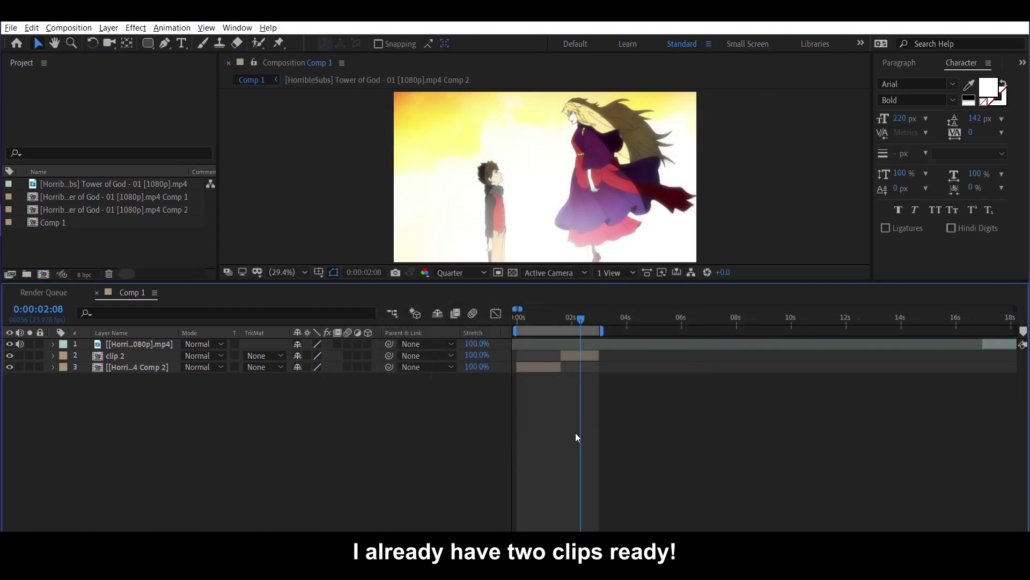
left_click(547, 369)
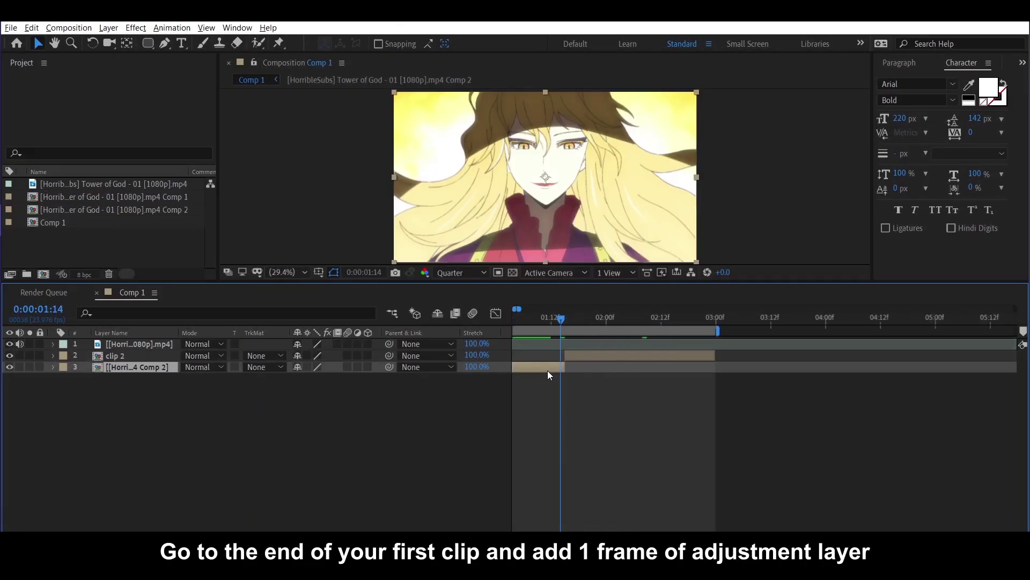
- Create a new adjustment layer trimmed to the single frame at 0:00:01:14
key("equal")
key("ctrl+alt+y")
key("alt+bracketleft")
key("alt+bracketright")
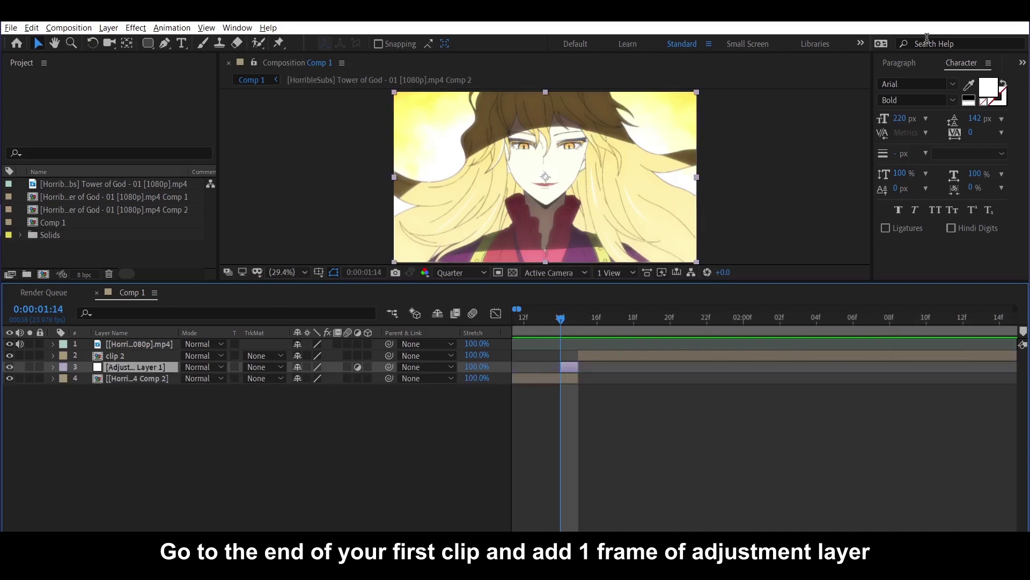
- Apply omino diffusion to the adjustment layer and adjust its error aside value
left_click(1021, 64)
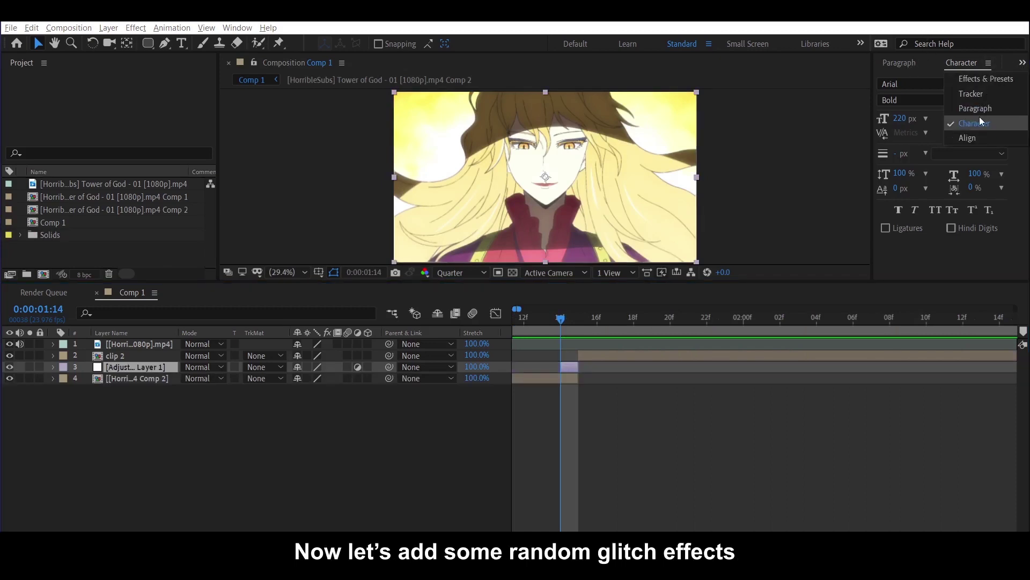
left_click(973, 80)
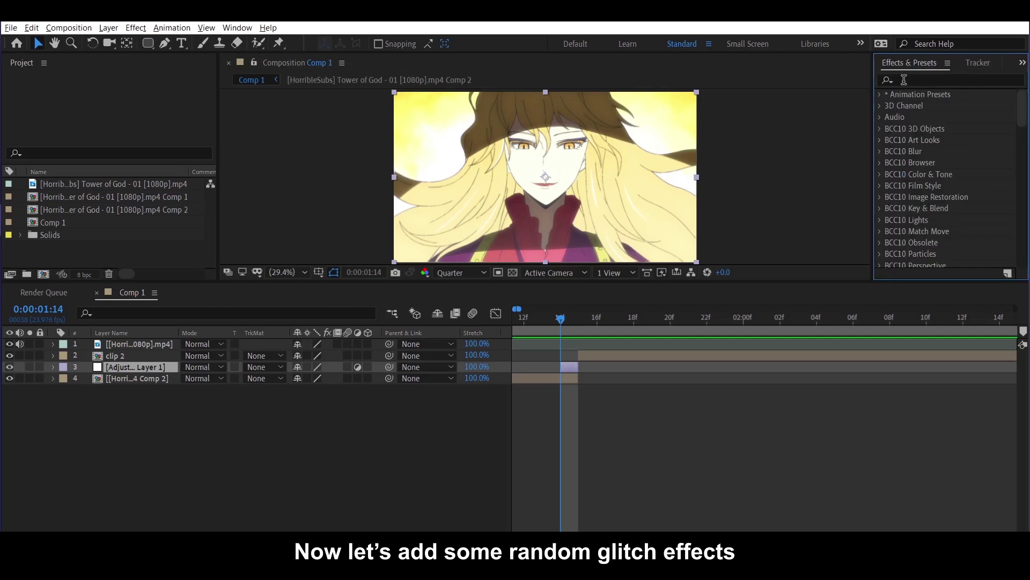
left_click(926, 80)
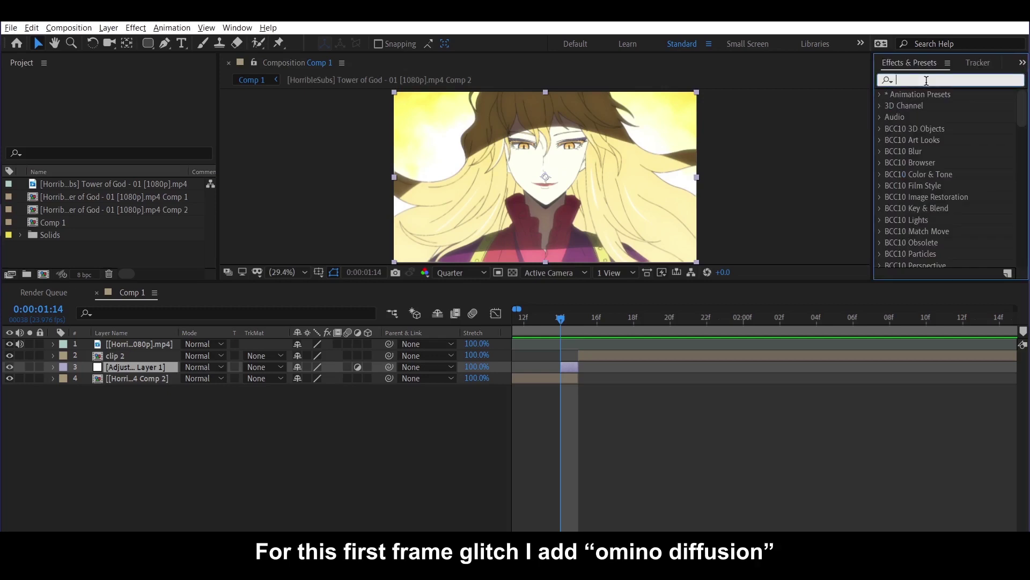
type("omino")
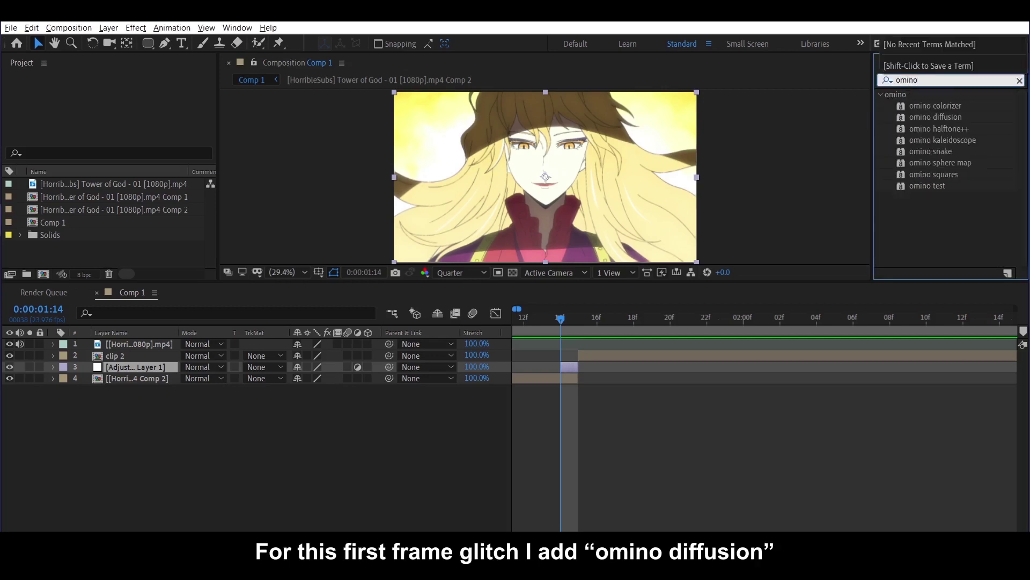
left_click_drag(915, 116, 562, 365)
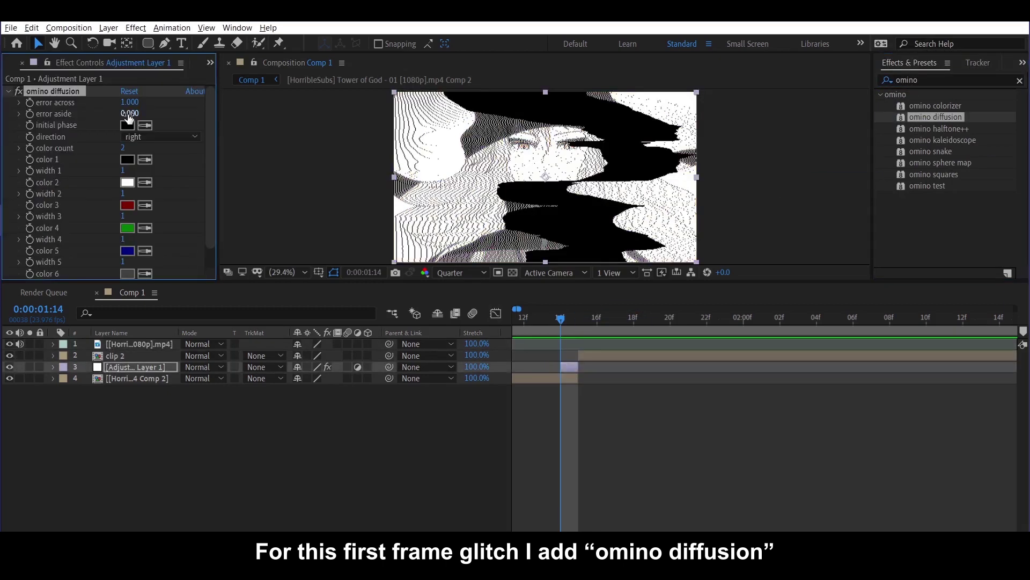
left_click_drag(124, 113, 124, 115)
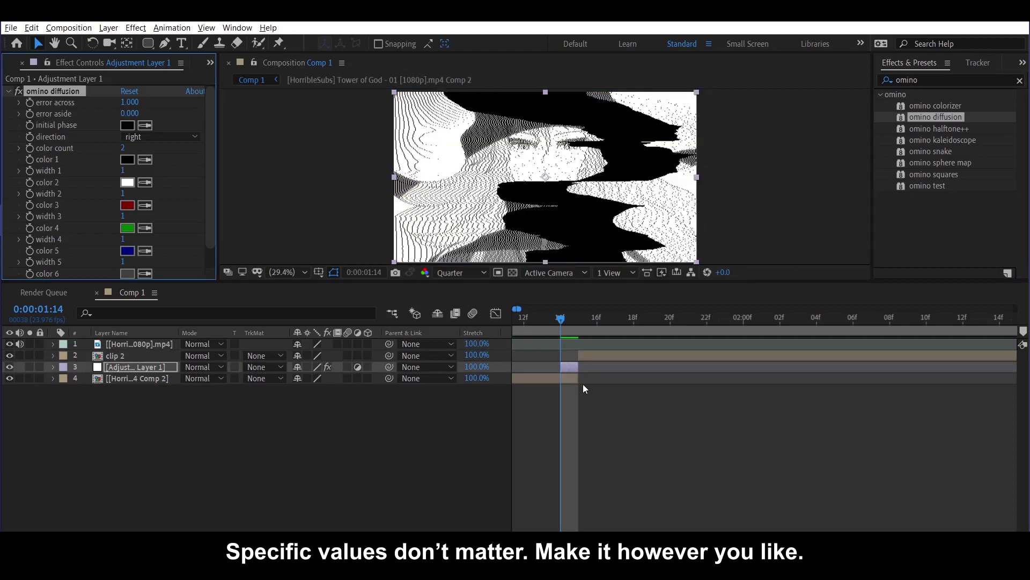
- Duplicate the glitch layer and shift the copy one frame earlier to 0:00:01:13
key("ctrl+d")
key("Page_Up")
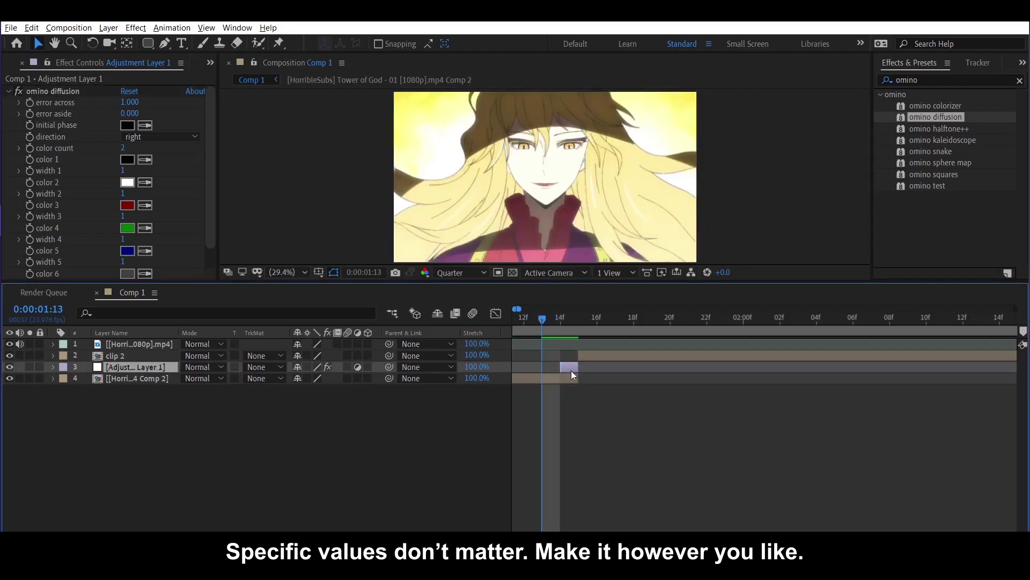
key("bracketleft")
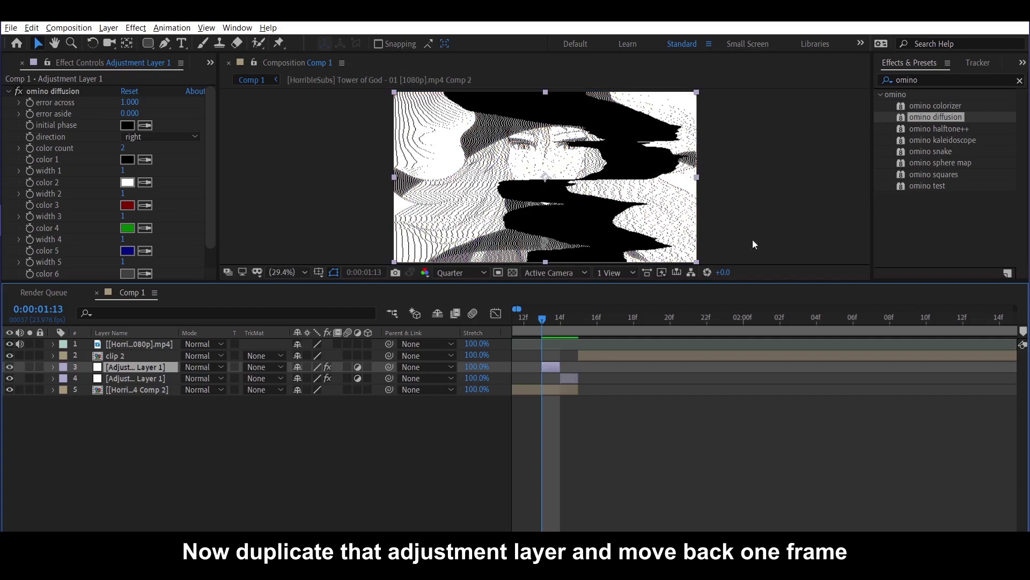
- Replace omino diffusion with BCC Damaged TV on the 0:00:01:13 adjustment layer
left_click(941, 79)
type("tv")
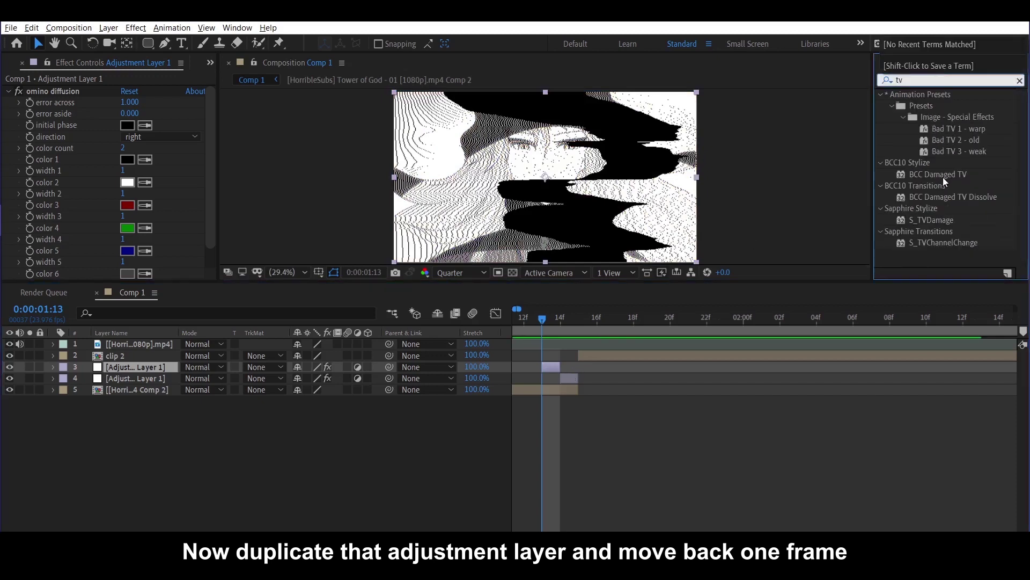
left_click_drag(943, 177, 541, 364)
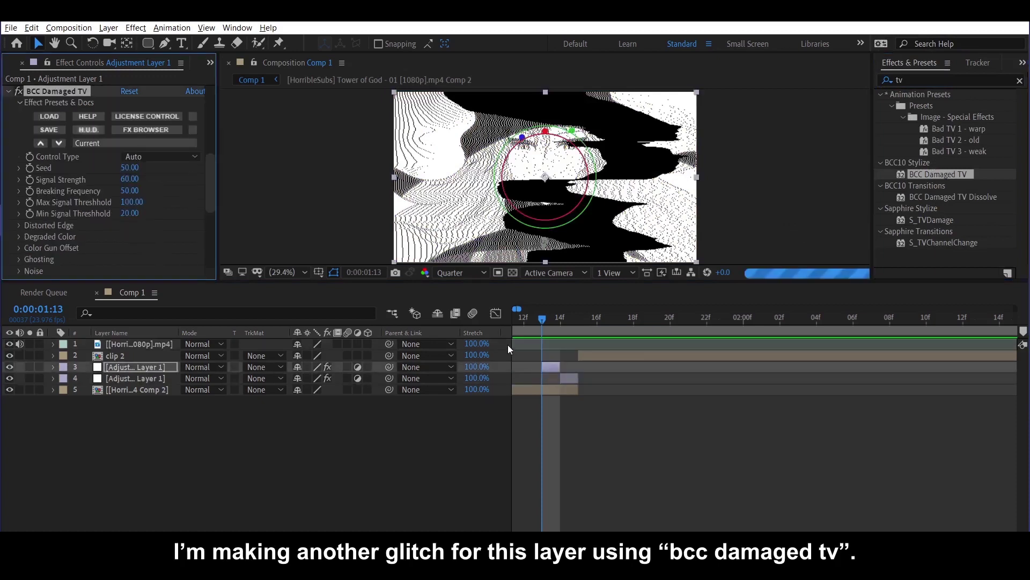
scroll(208, 183, "up", 5)
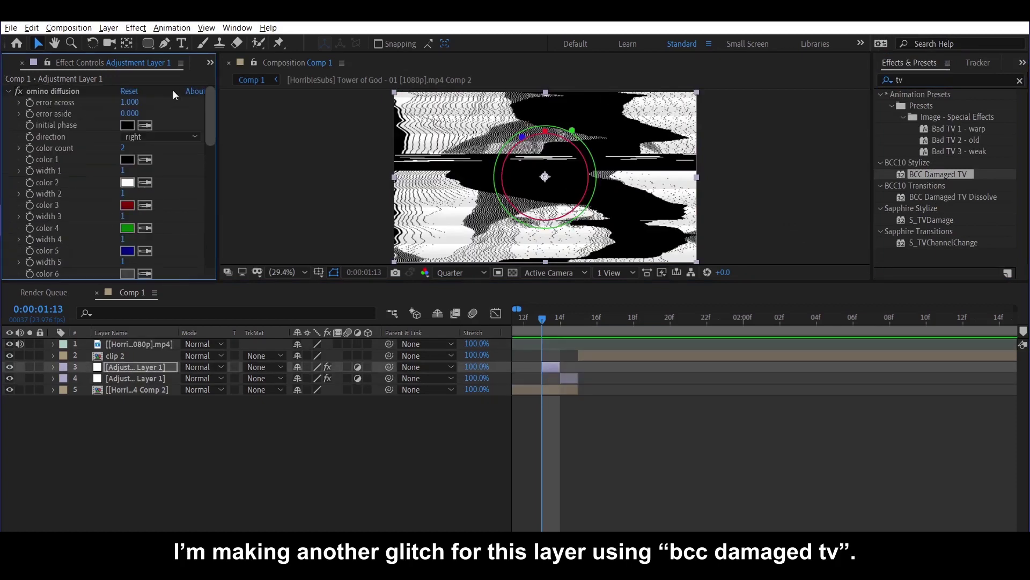
left_click(76, 93)
key("Delete")
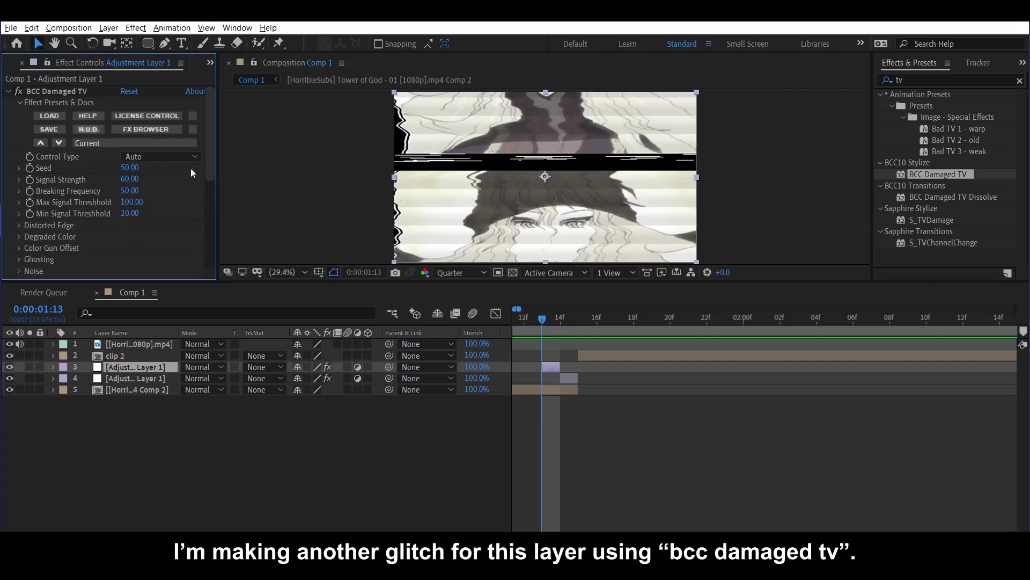
- Step to clip 2's first frame and add a new adjustment layer above it
key("Page_Down")
key("Page_Down")
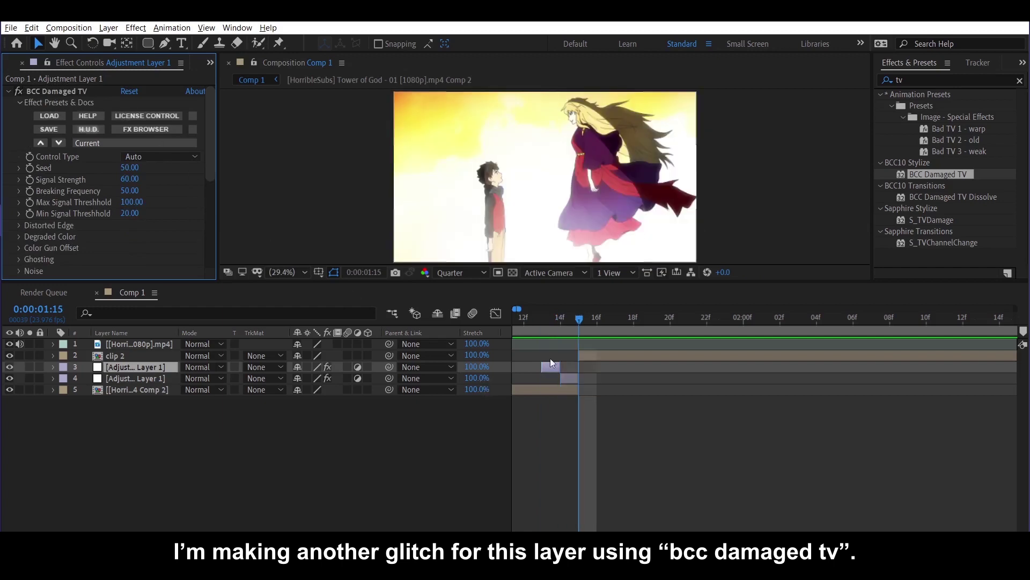
left_click(585, 358)
key("ctrl+alt+y")
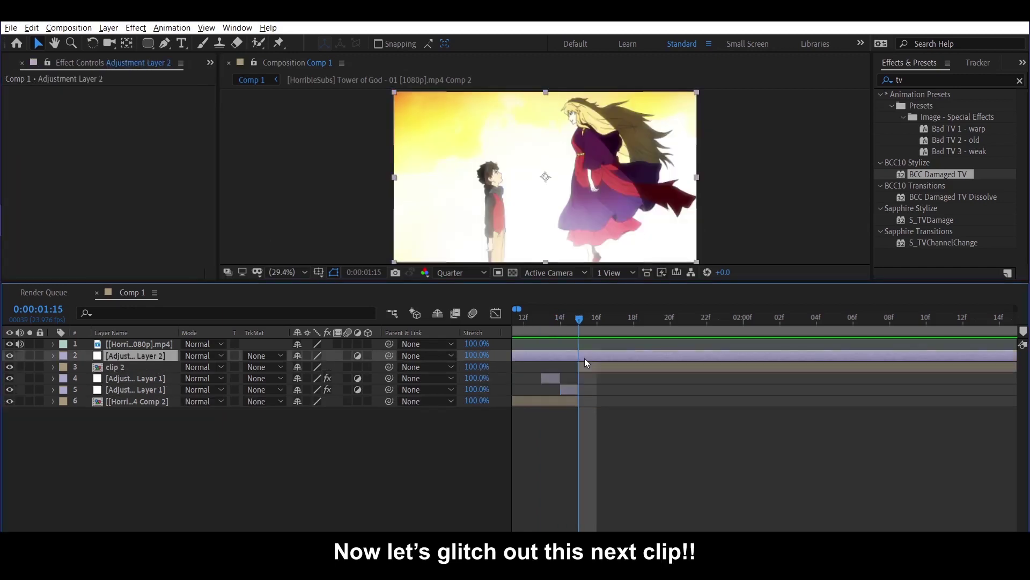
- Trim Adjustment Layer 2 to one frame and add Displacement Map with Max Horizontal Displacement 392
key("alt+bracketleft")
key("alt+bracketright")
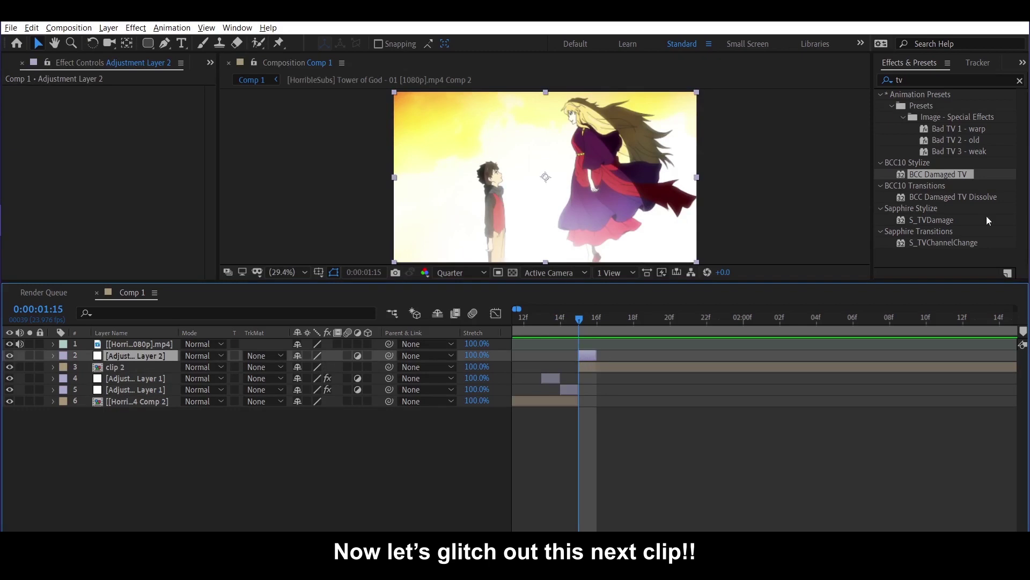
left_click(921, 80)
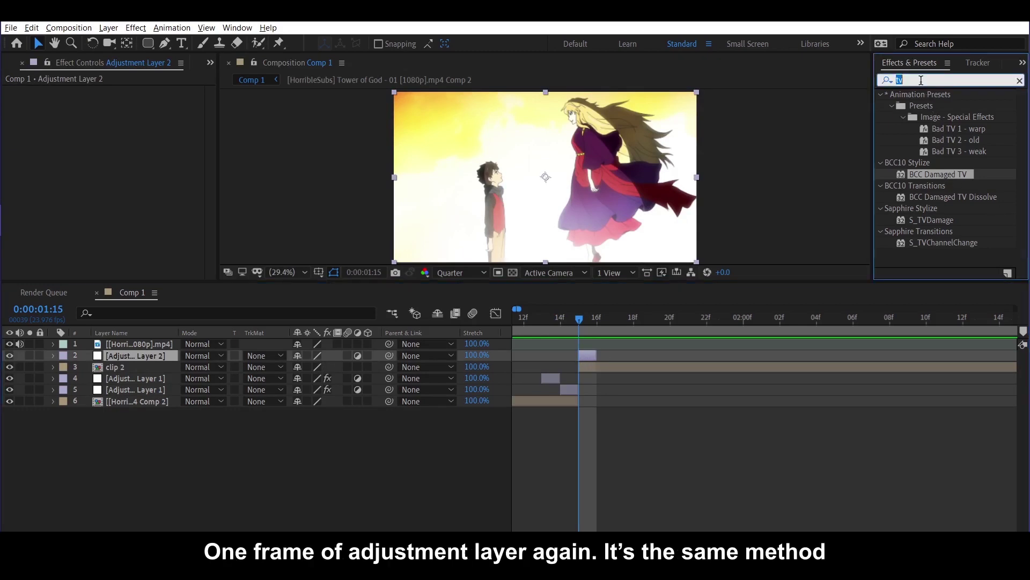
type("inv")
key("BackSpace")
key("BackSpace")
key("BackSpace")
type("displace")
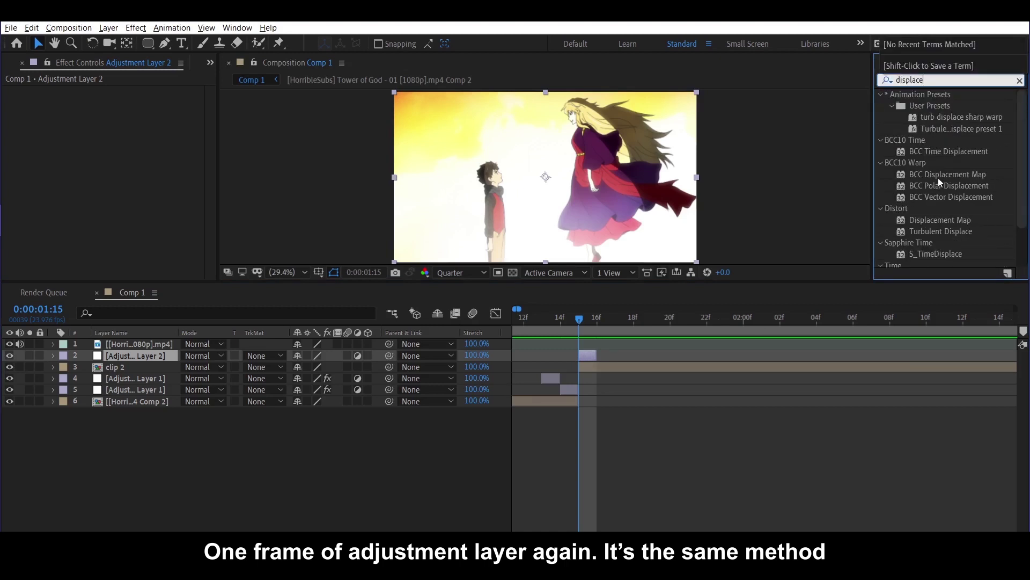
key("Return")
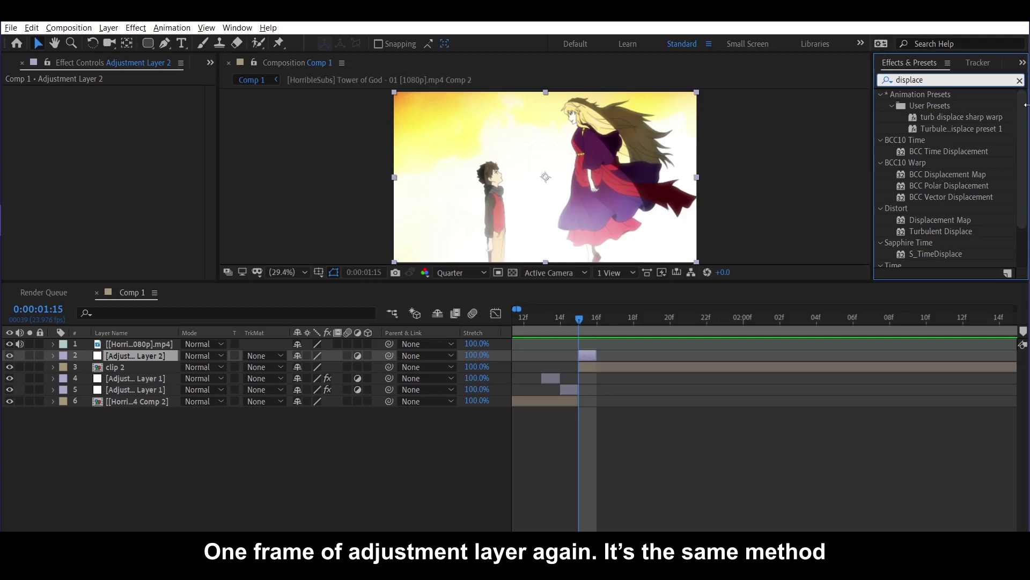
left_click_drag(1023, 108, 1029, 199)
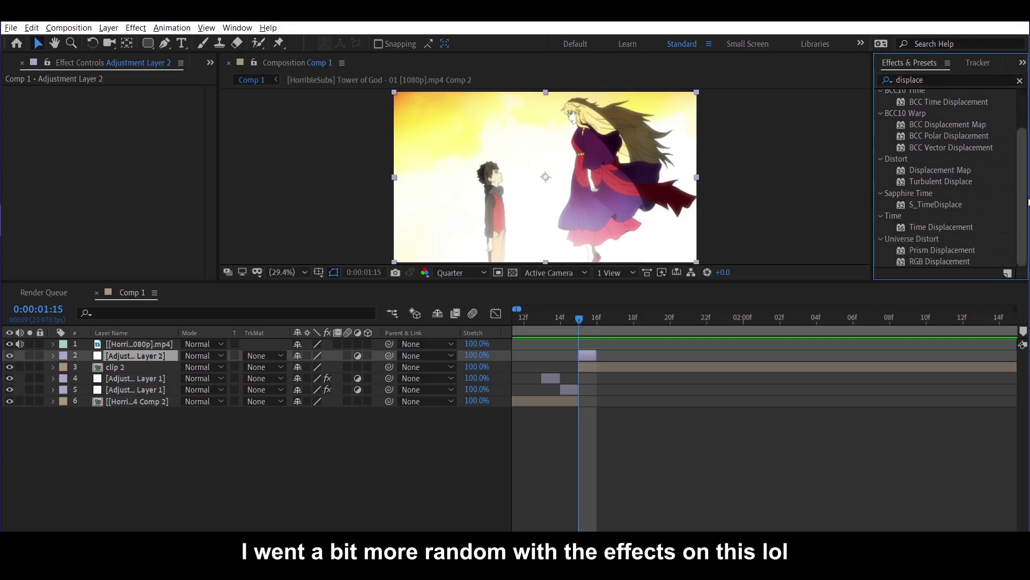
left_click_drag(940, 170, 594, 355)
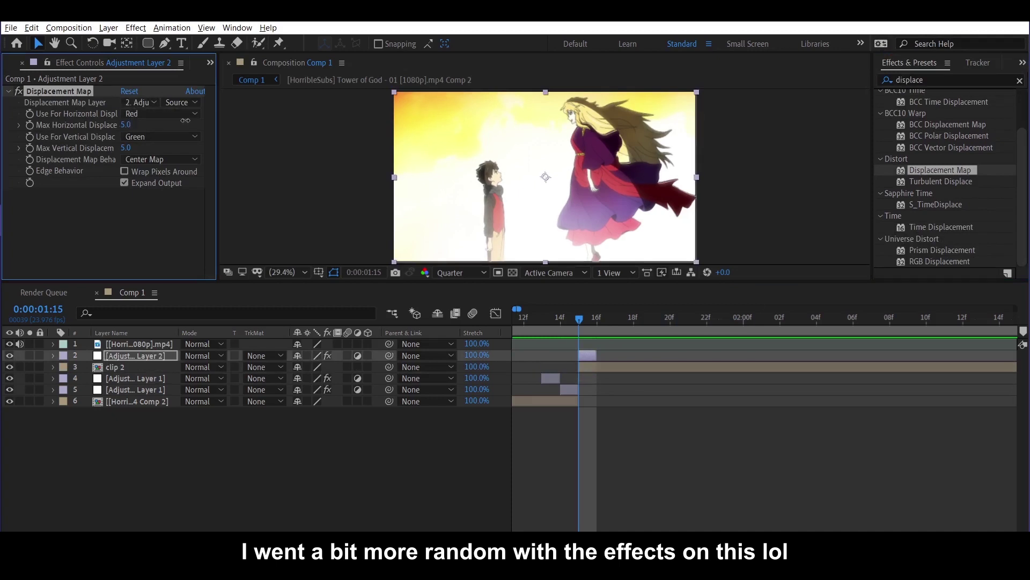
left_click_drag(125, 124, 305, 94)
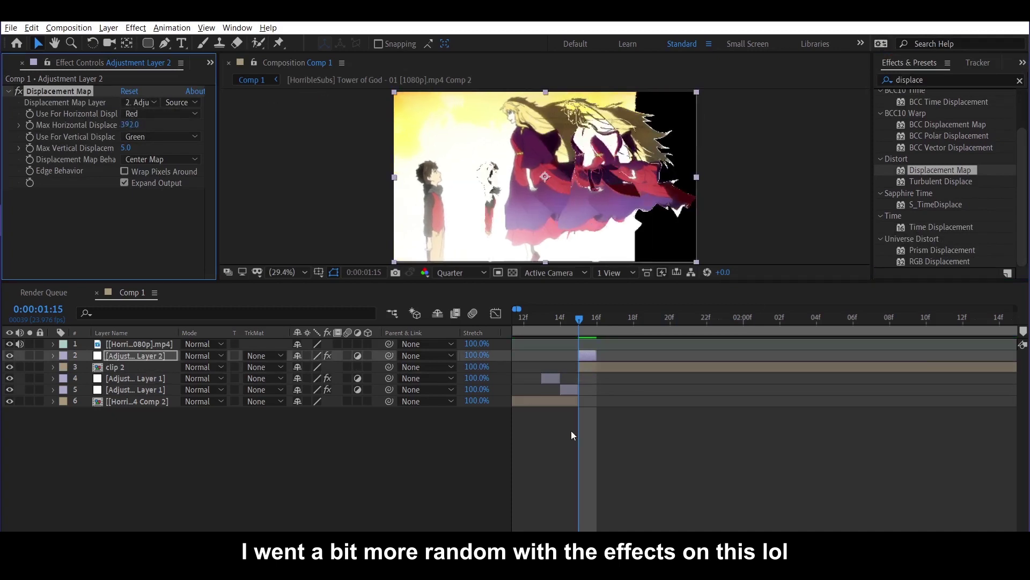
- Add Invert and S_JpegDamage effects to Adjustment Layer 2
key("ctrl+space")
type("inv")
key("Return")
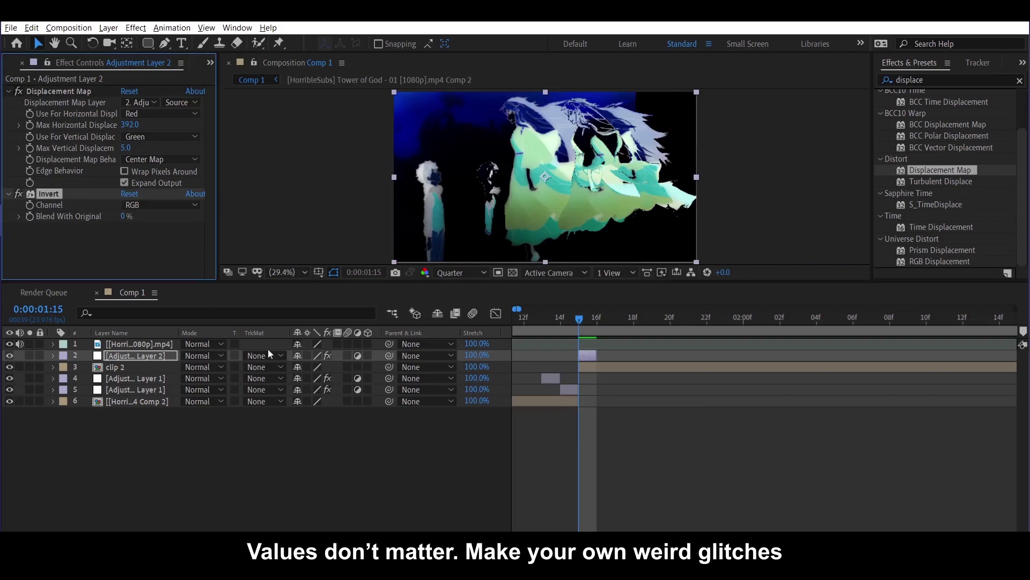
key("ctrl+space")
type("jp")
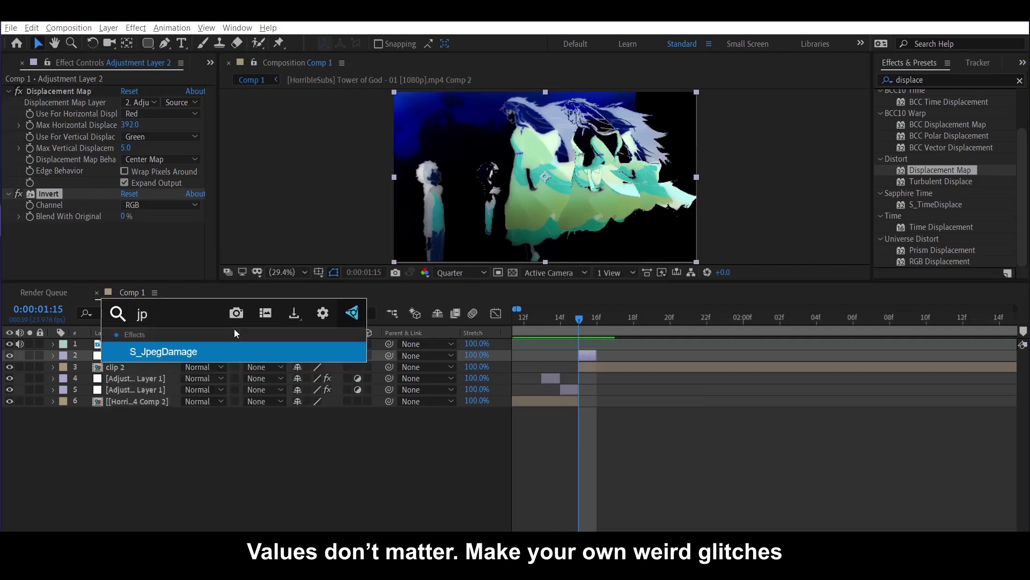
key("Return")
left_click(910, 79)
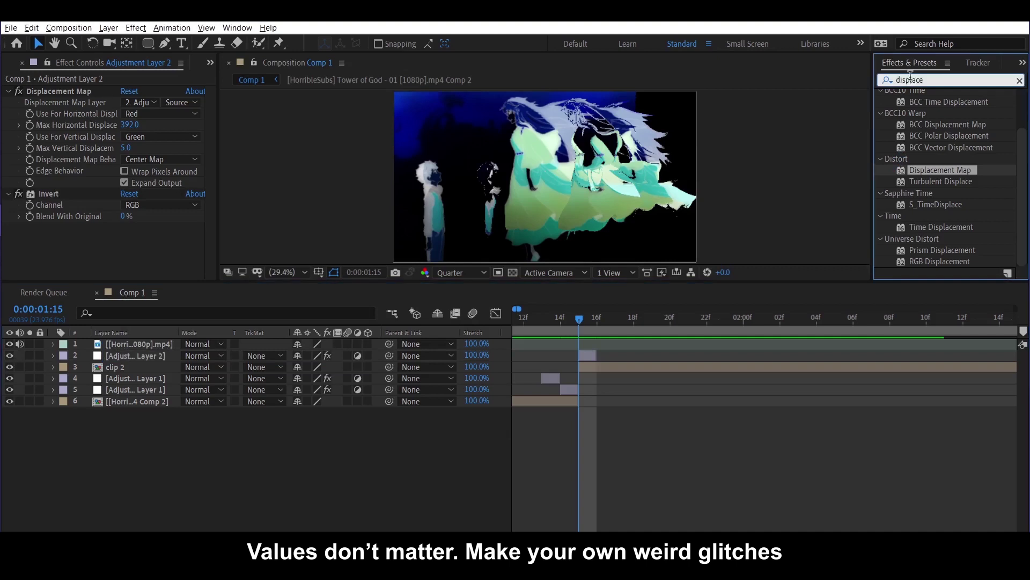
type("jp")
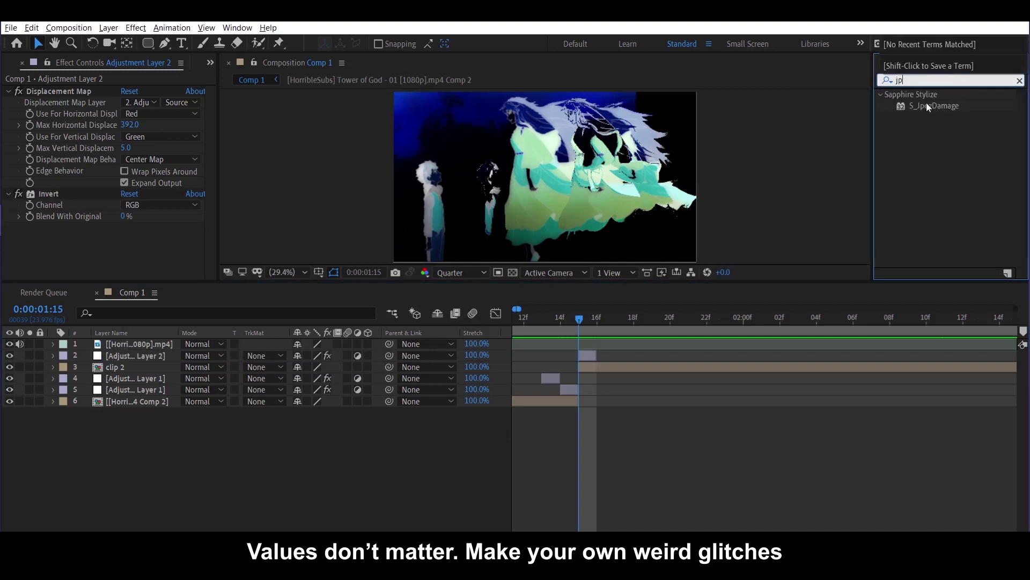
left_click_drag(928, 107, 587, 357)
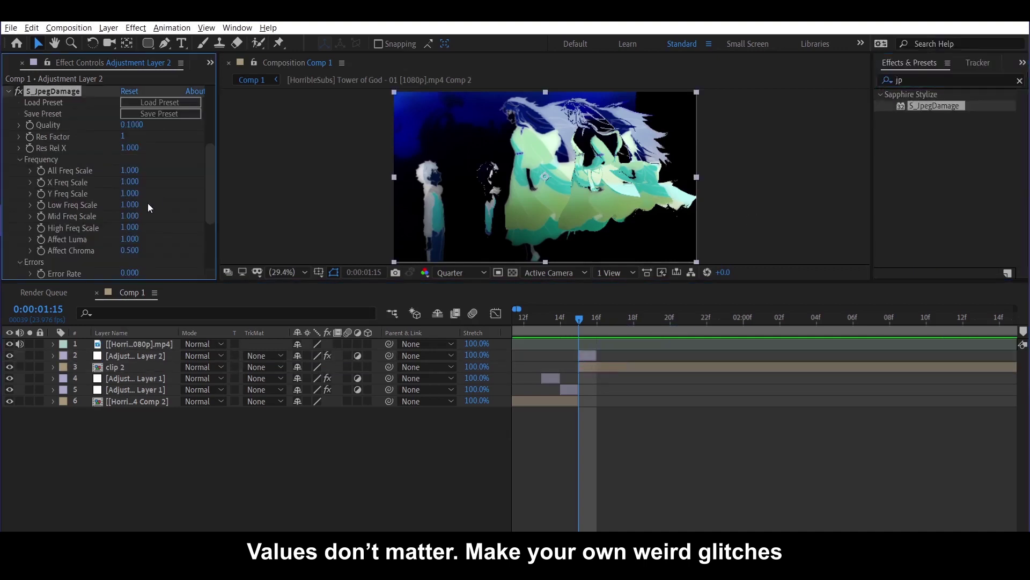
- Create one-frame Adjustment Layer 3 at 0:00:01:16
key("Page_Down")
key("ctrl+alt+y")
key("alt+bracketleft")
key("alt+bracketright")
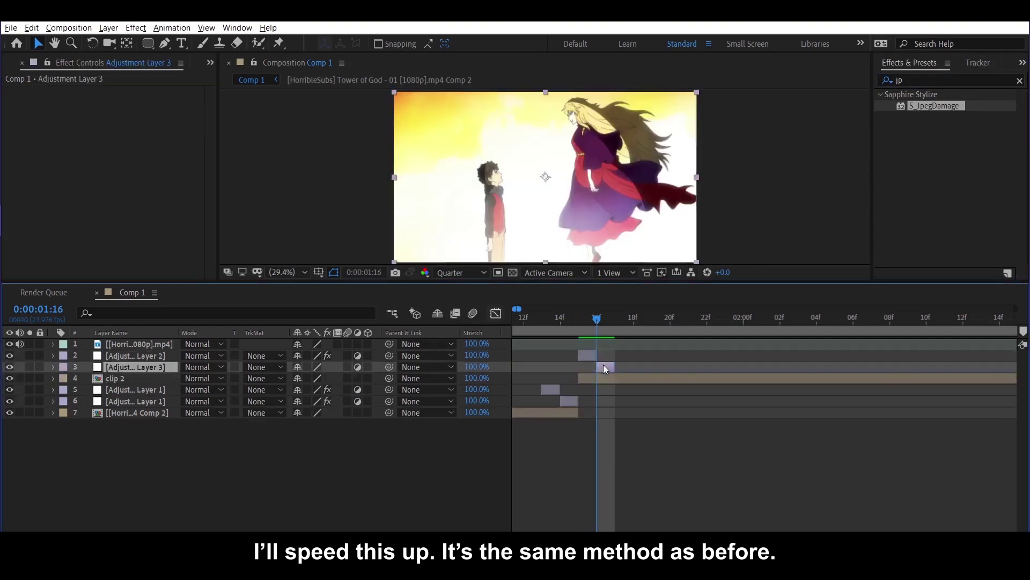
- Apply BCC Damaged TV to Adjustment Layer 3
left_click(1020, 80)
type("tv")
left_click_drag(938, 175, 605, 367)
- Move to frame 1:17 and turn on motion blur for layers 4 to 7
key("Page_Down")
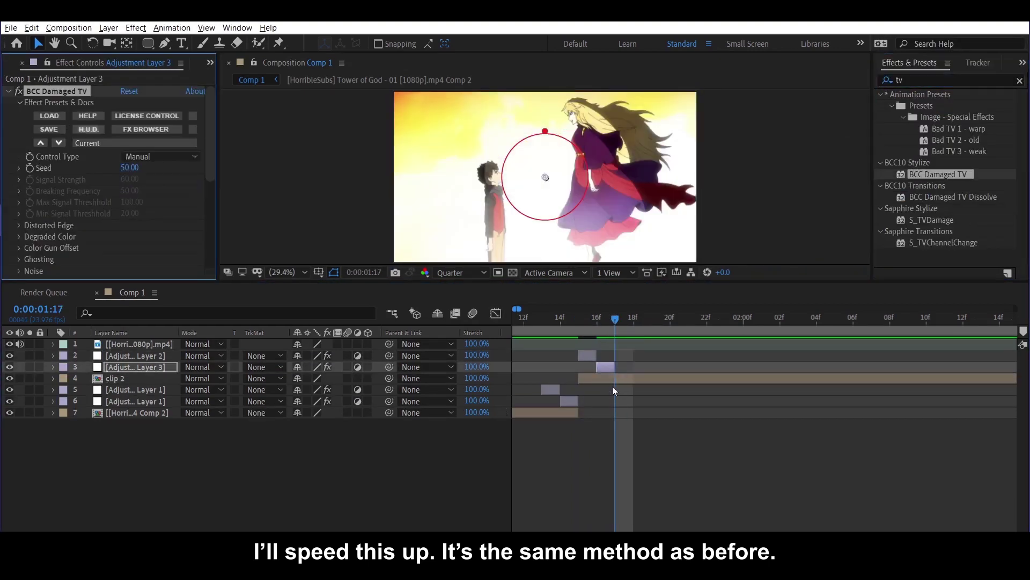
left_click(622, 378)
key("minus")
key("minus")
key("minus")
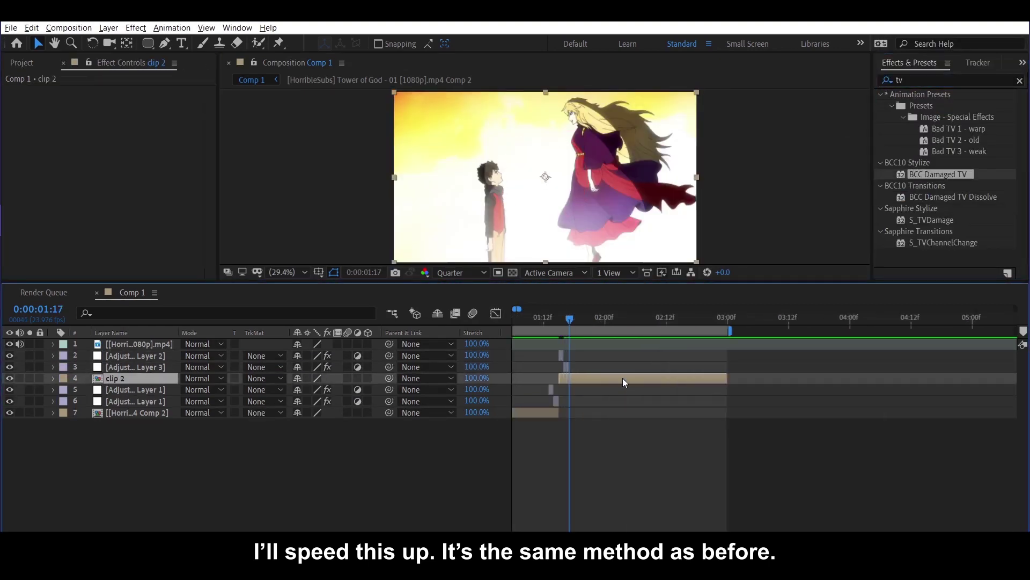
key("equal")
left_click_drag(348, 378, 346, 432)
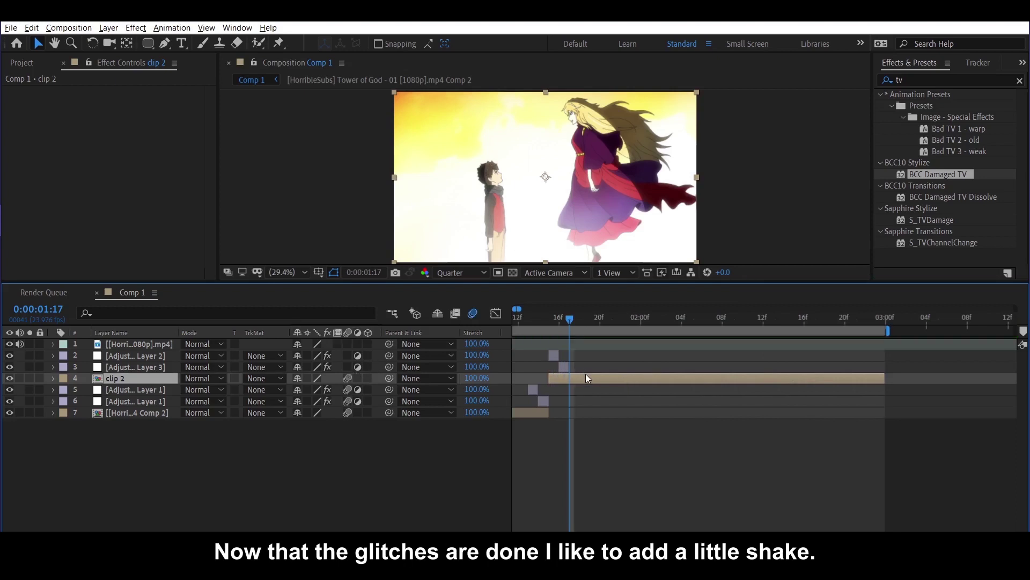
- Add Adjustment Layer 4 running from 0:00:01:17 to the end of the comp
key("ctrl+alt+y")
key("End")
key("alt+bracketright")
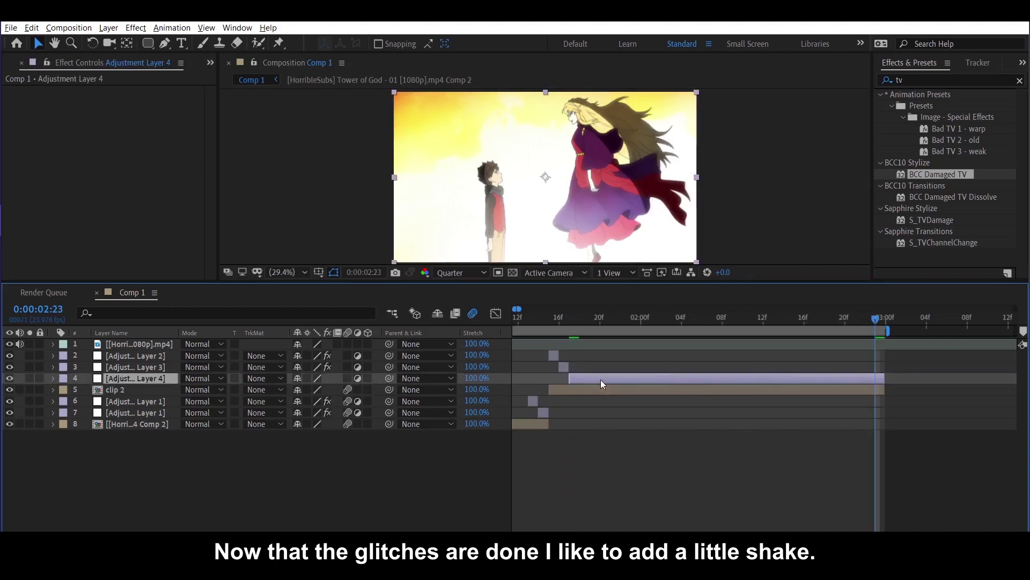
key("i")
left_click(601, 396)
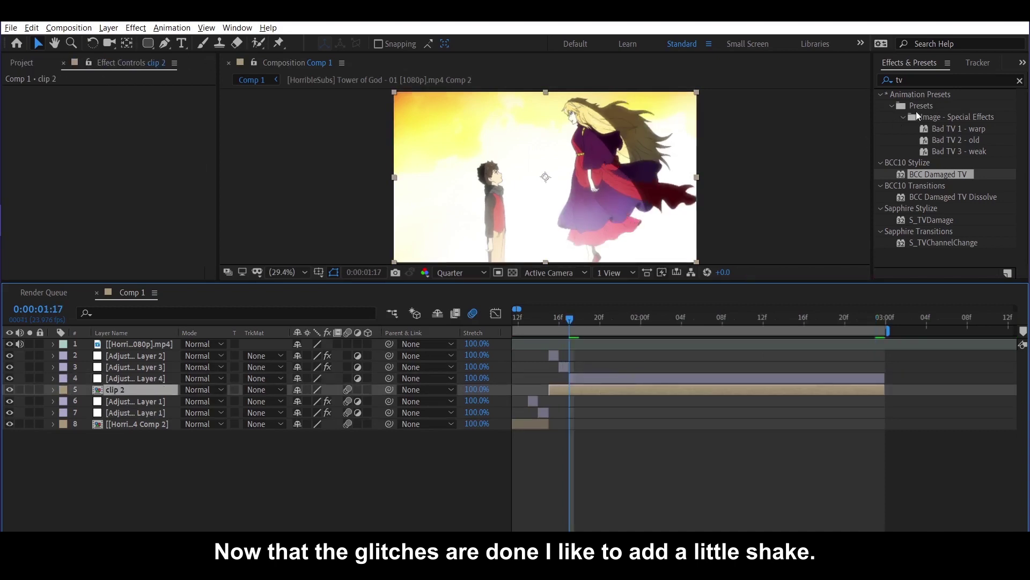
left_click(917, 80)
- Apply Motion Tile to clip 2 and paste it onto the first clip's precomp layer
type("motion tile")
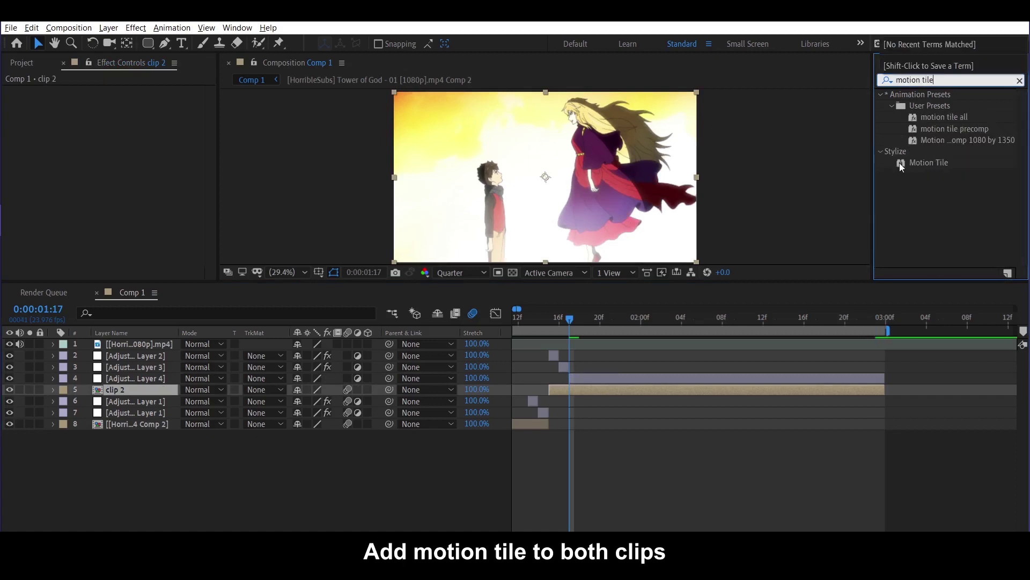
left_click_drag(902, 168, 642, 388)
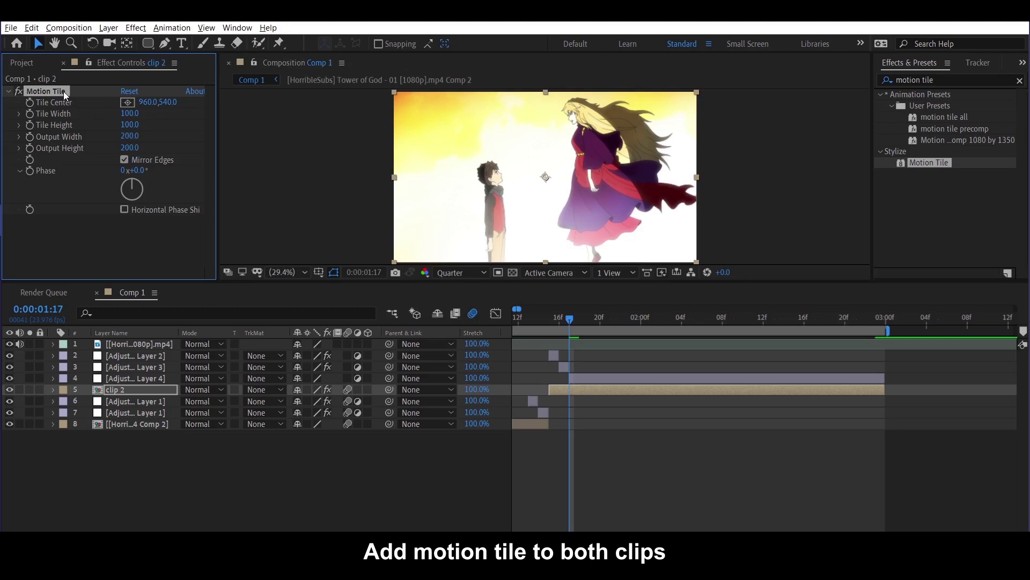
left_click(532, 426)
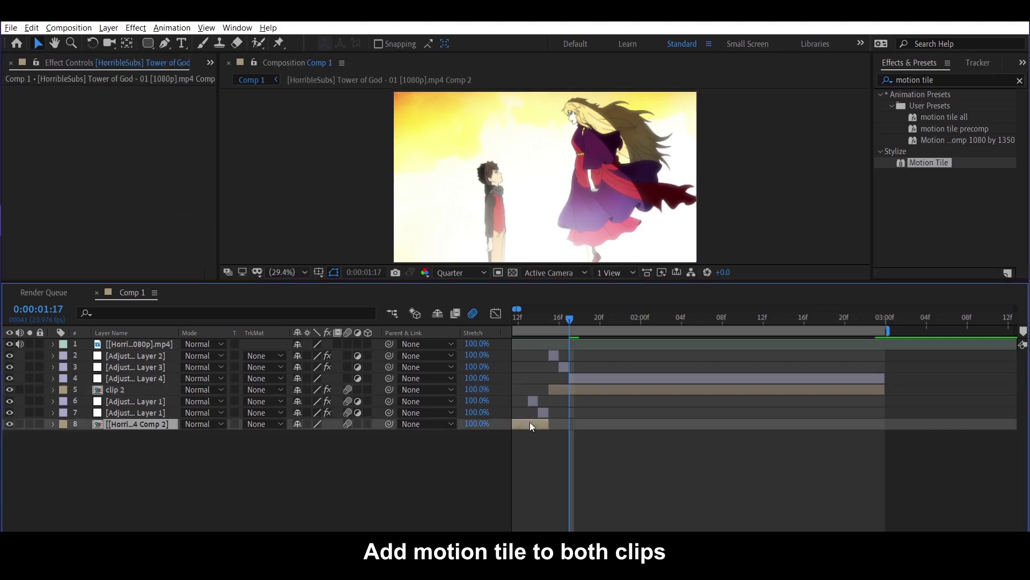
key("ctrl+alt+shift+e")
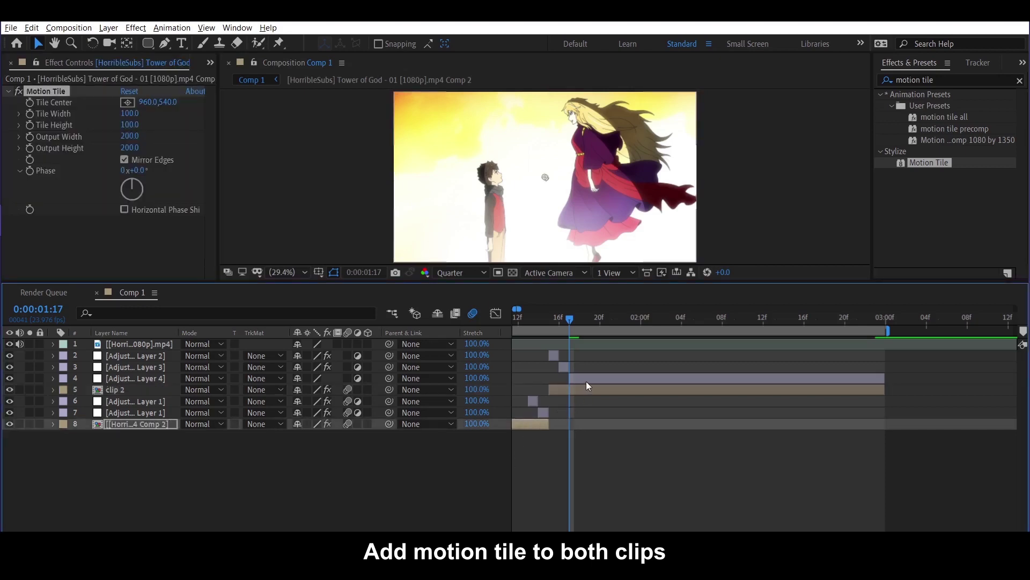
left_click(586, 381)
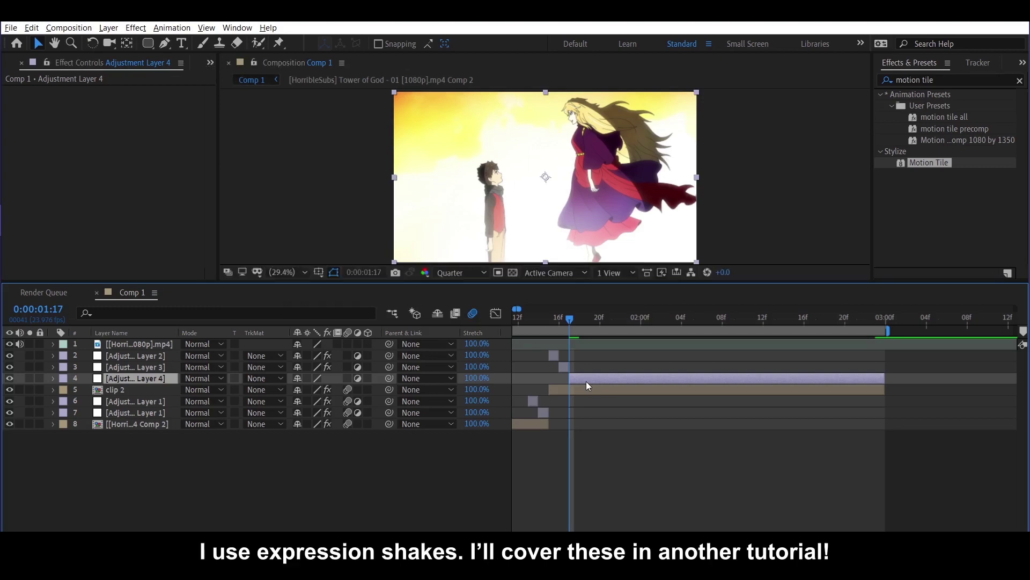
- Apply the scale bounce mograph preset to Adjustment Layer 4, with Scale settling at 100
key("ctrl+space")
type("mogra")
key("Return")
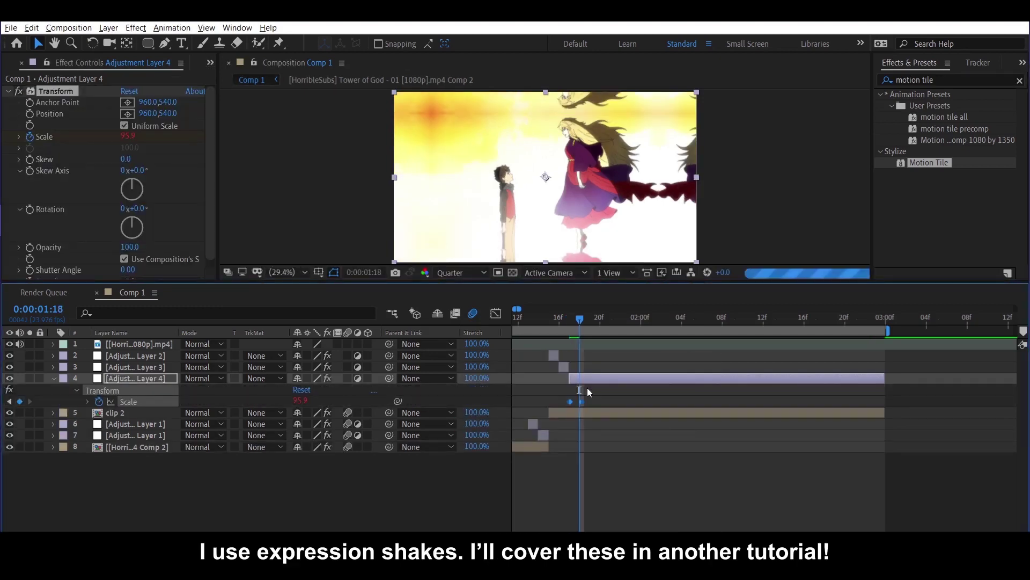
left_click_drag(580, 404, 575, 403)
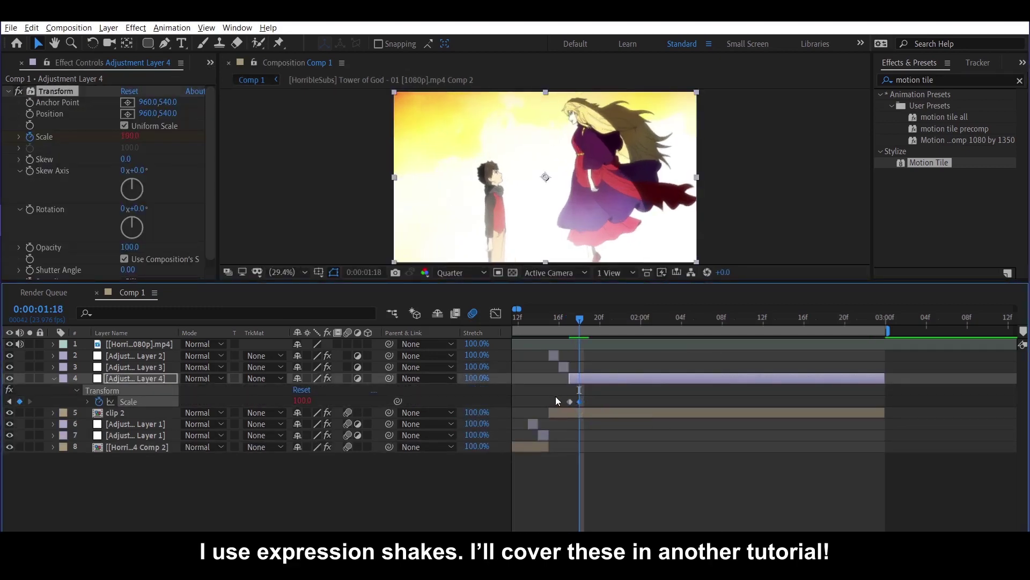
left_click(554, 396)
key("u")
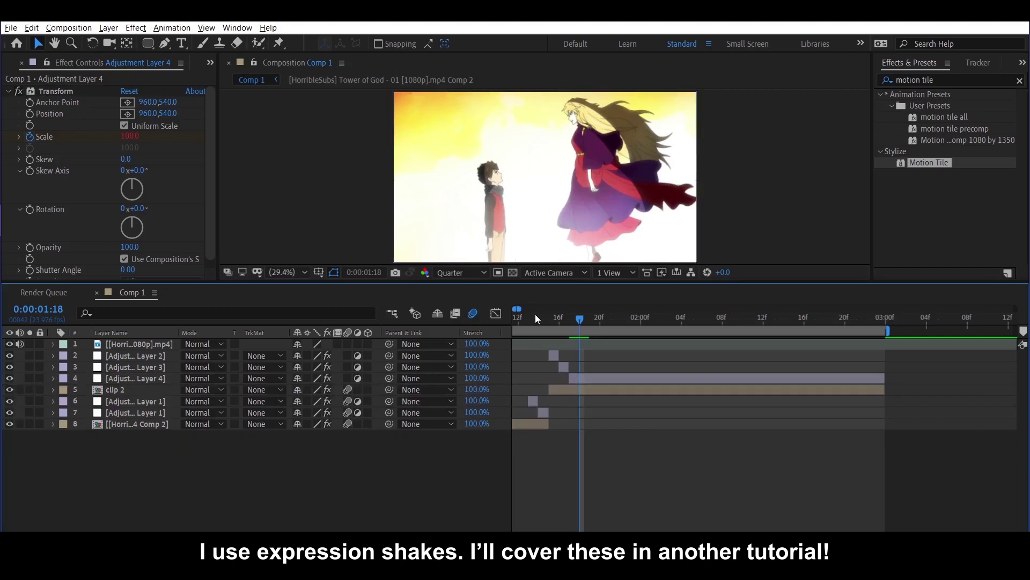
left_click_drag(536, 314, 400, 341)
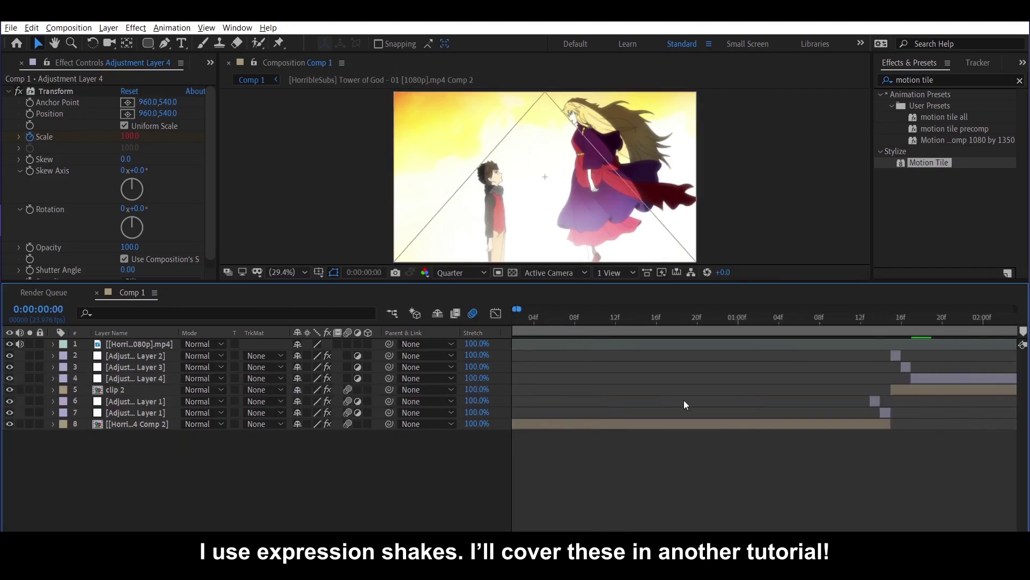
left_click_drag(684, 405, 878, 432)
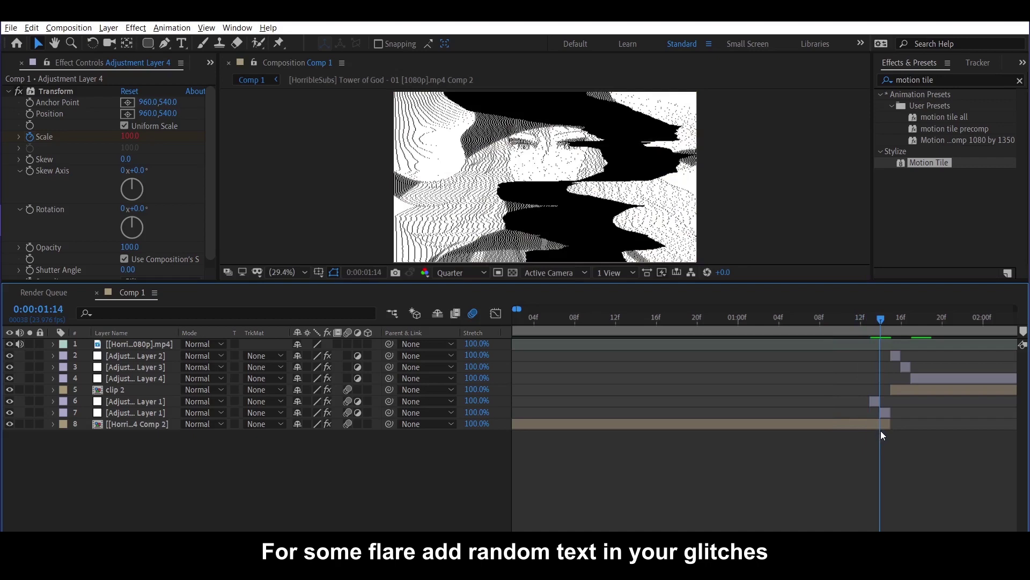
- Create a centred 'hello' text layer in Difference blend mode
left_click(881, 423)
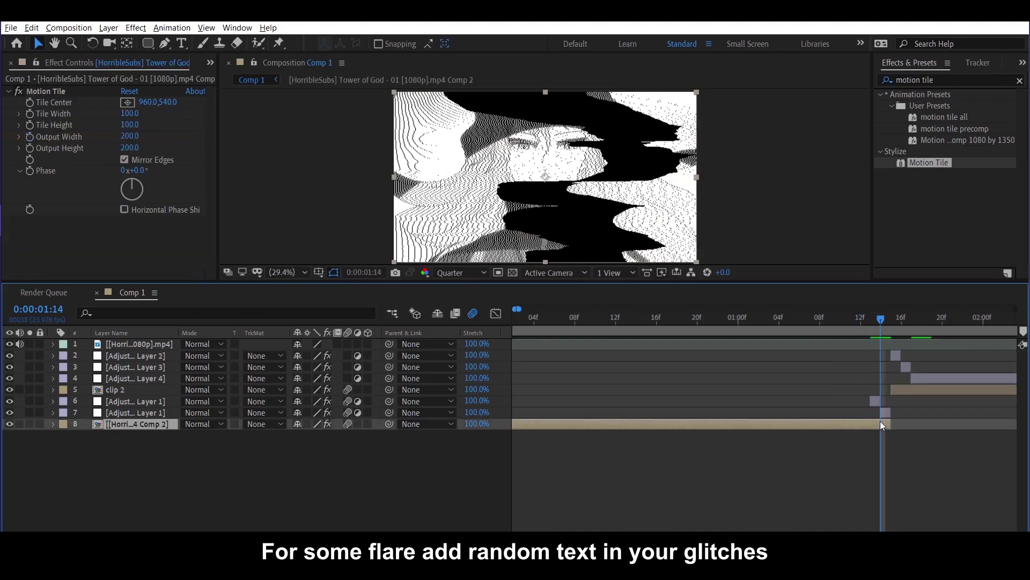
key("ctrl+alt+shift+t")
type("hello")
key("Escape")
left_click(203, 423)
left_click(1023, 62)
left_click(967, 137)
left_click(909, 96)
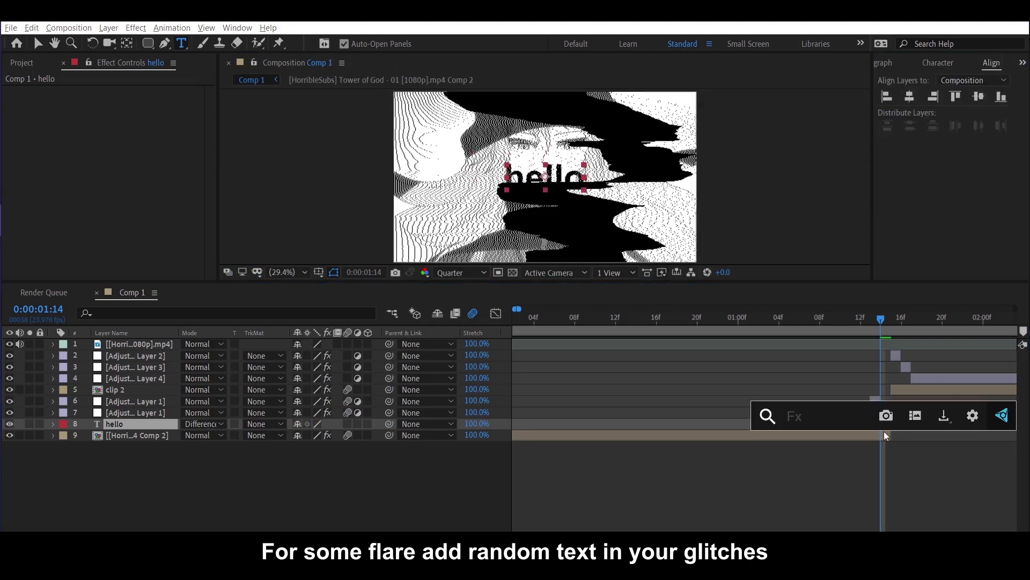
left_click(1023, 62)
- Tile the hello text with CC RepeTile, expanded 152, 841, 751, 747
left_click(987, 78)
type("repe")
mouse_move(931, 129)
left_mouse_down()
mouse_move(108, 134)
mouse_move(129, 124)
mouse_move(122, 119)
mouse_move(161, 114)
mouse_move(140, 102)
left_mouse_up()
key("Home")
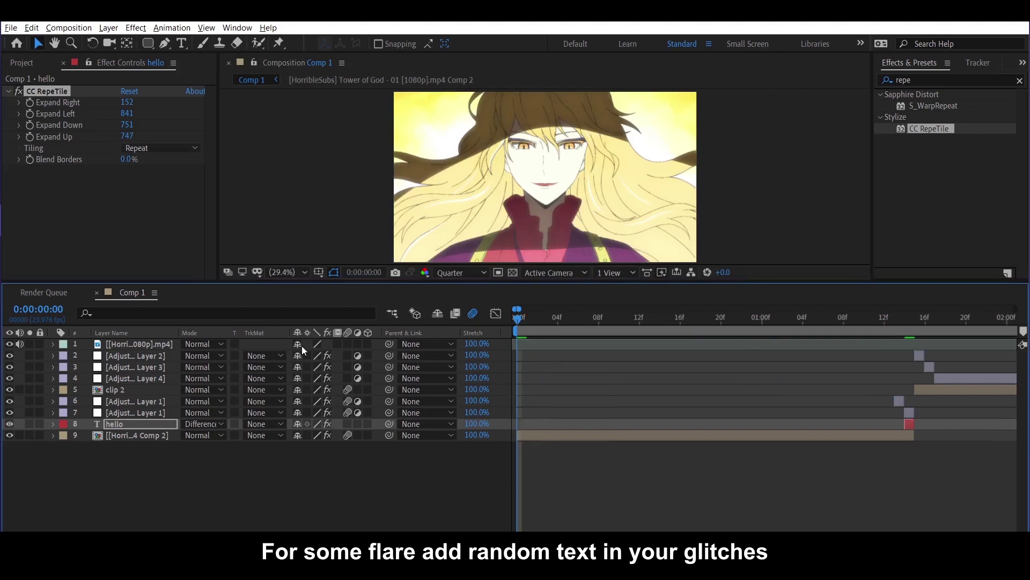
key("minus")
key("minus")
key("minus")
key("minus")
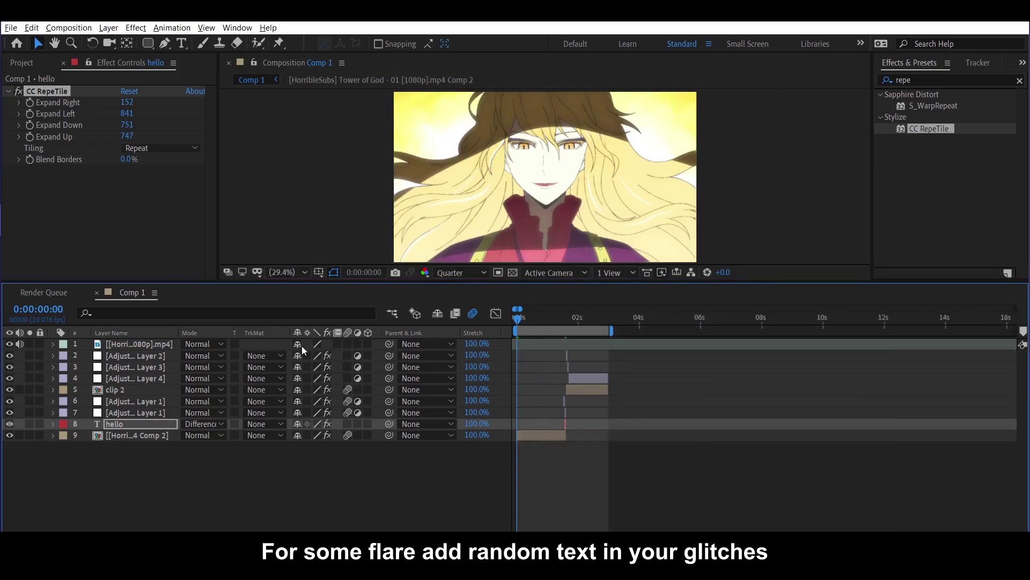
- Add a black solid with CC Jaws at 80% Completion and 0 Height, then preview
key("ctrl+y")
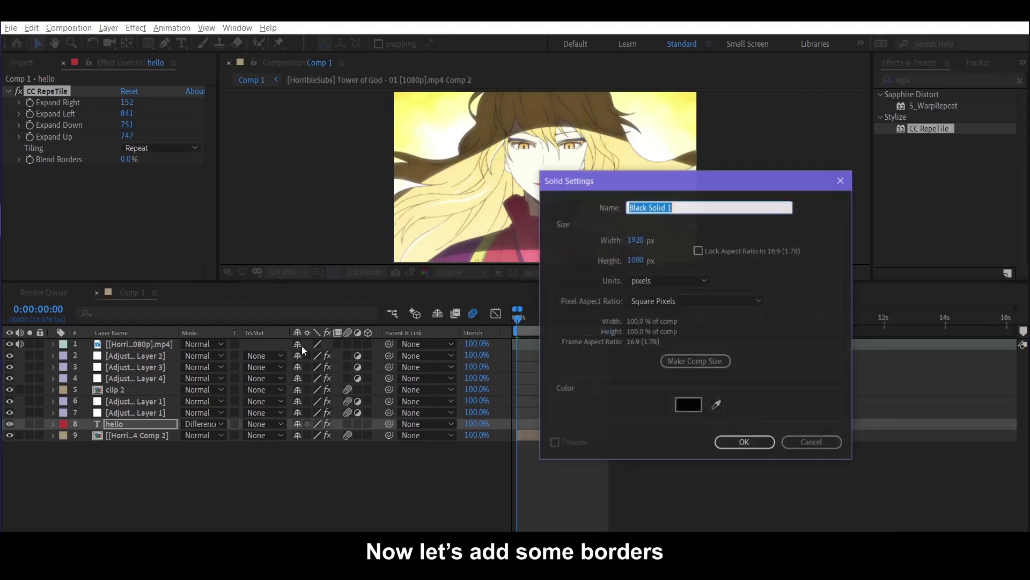
left_click(762, 445)
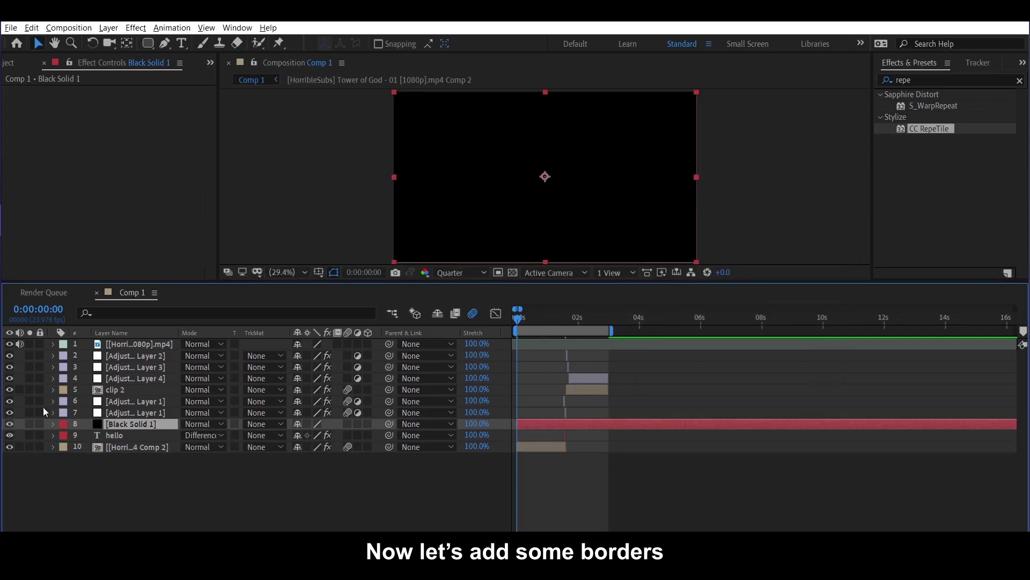
type("cc jaws")
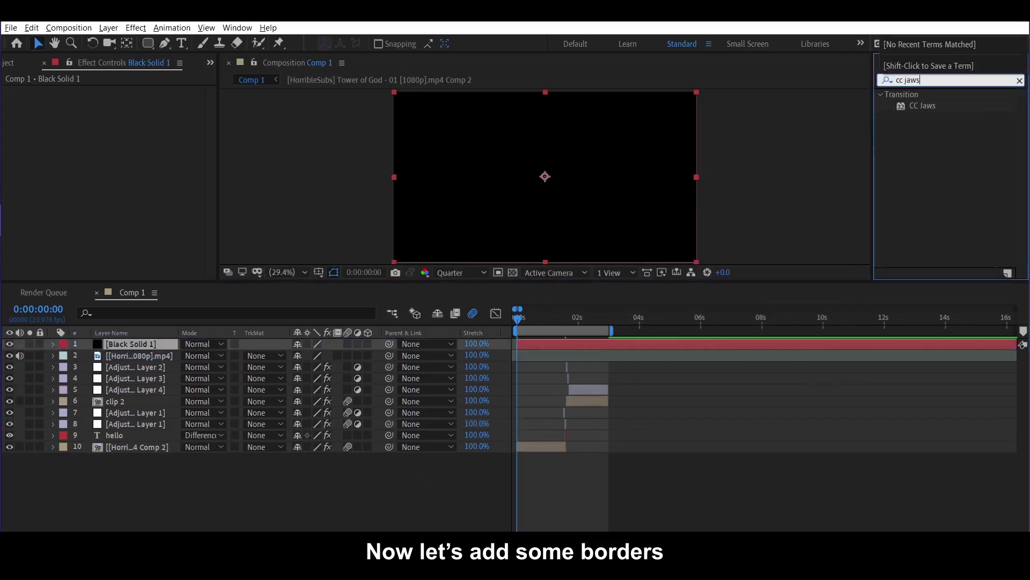
left_click_drag(923, 106, 64, 111)
type("0")
left_click(129, 163)
type("0")
key("Return")
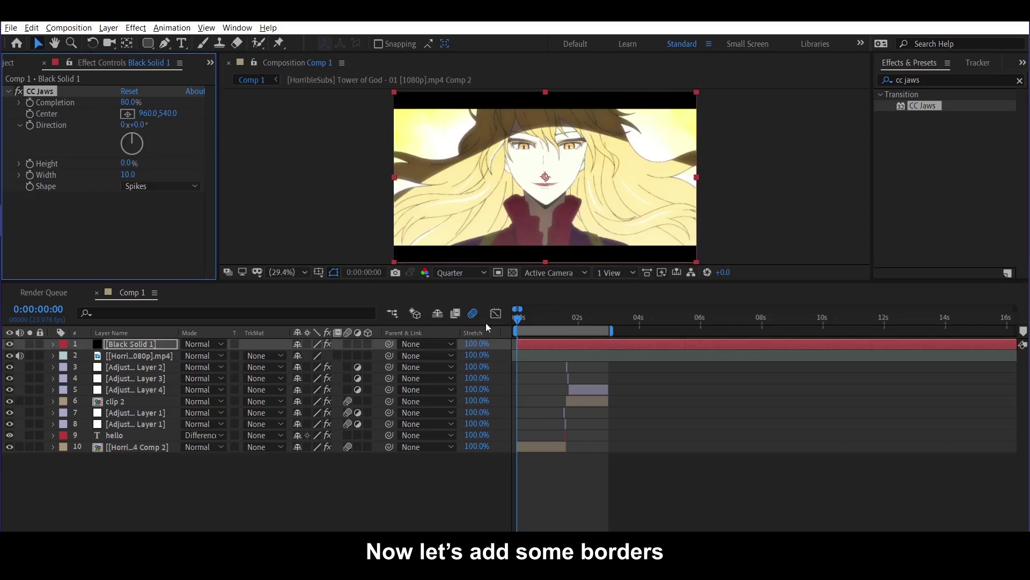
left_click(547, 402)
key("space")
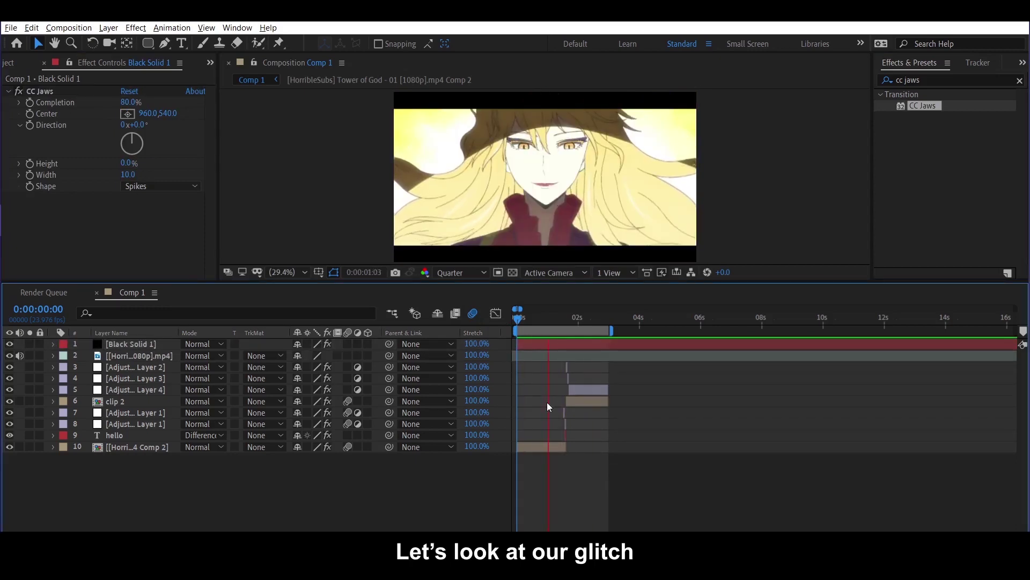